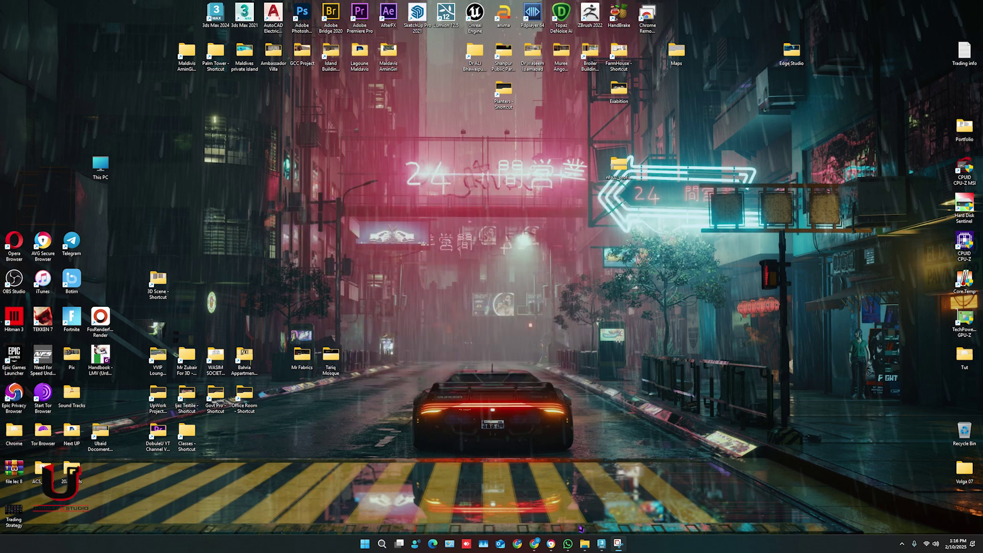
Step: Read the Autodesk Populate install article in Chrome, then switch to the empty 3ds Max scene
click(551, 543)
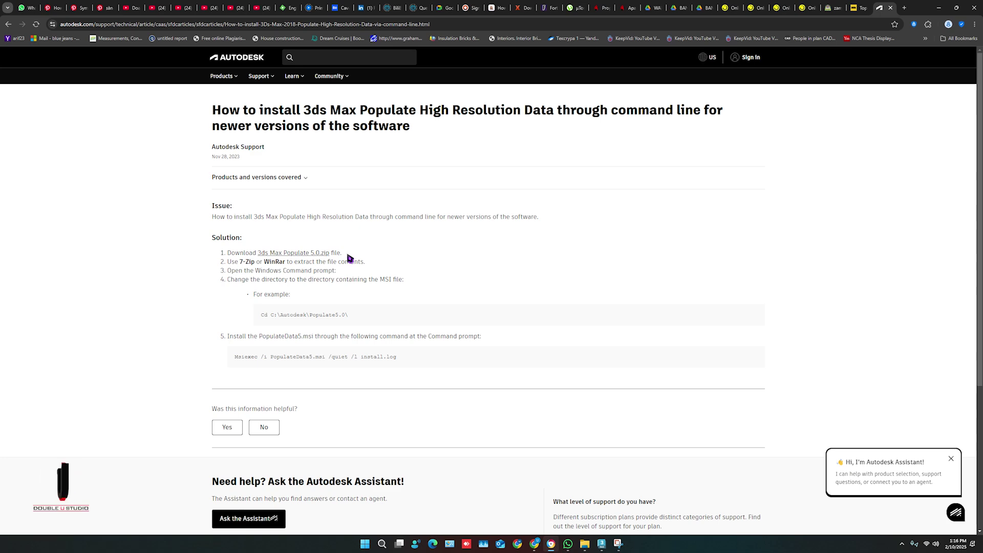
click(939, 8)
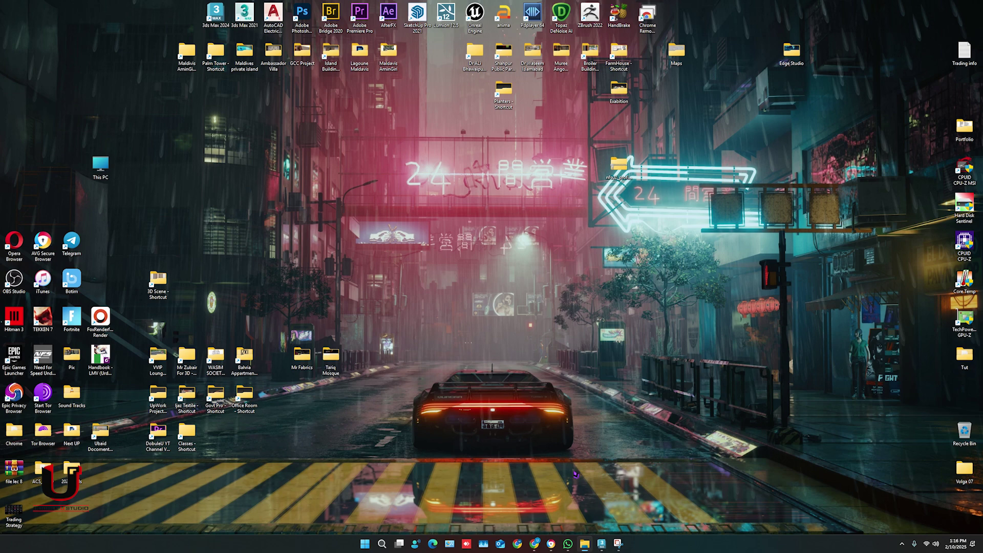
click(602, 540)
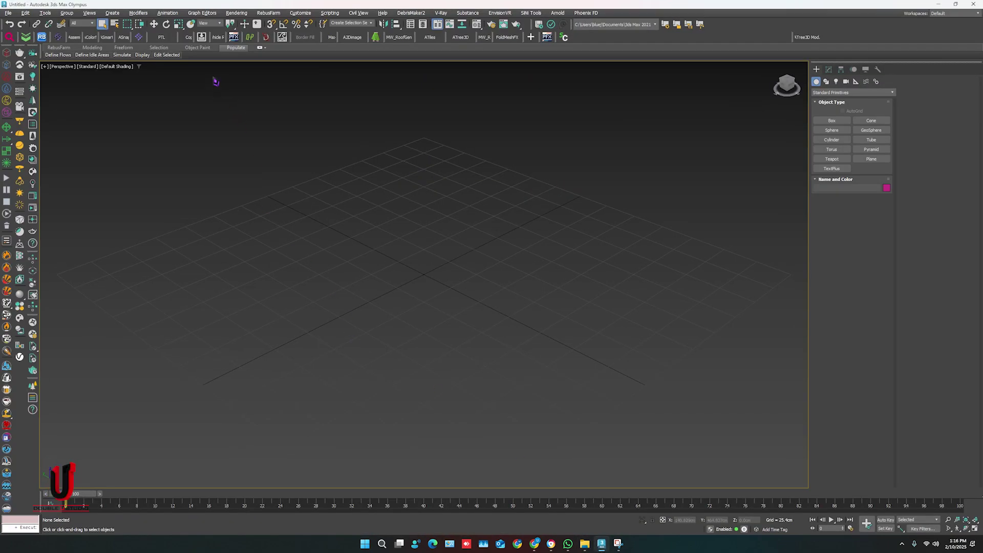
Step: Expand the Populate ribbon and draw the three-segment U-shaped flow Flow001 with Create Flow
click(260, 49)
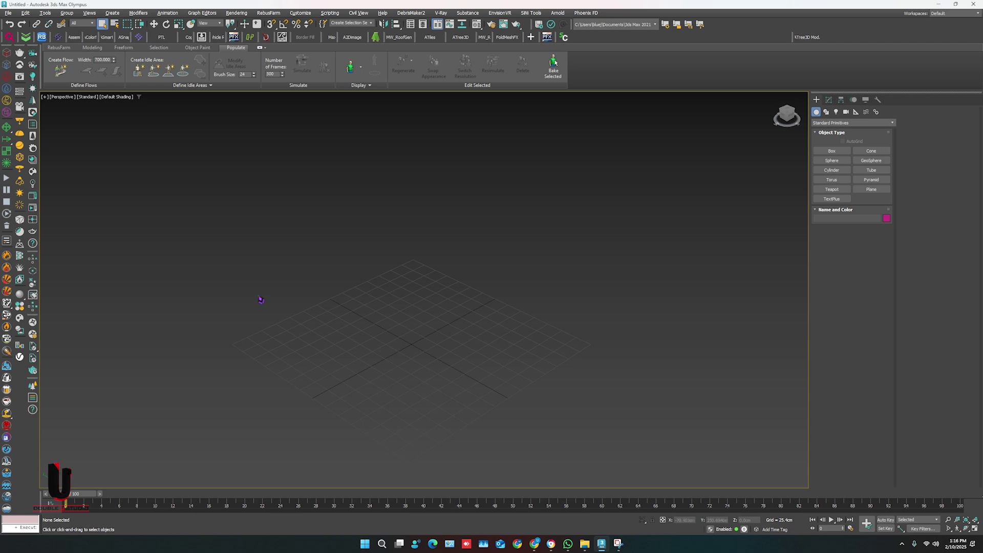
click(65, 75)
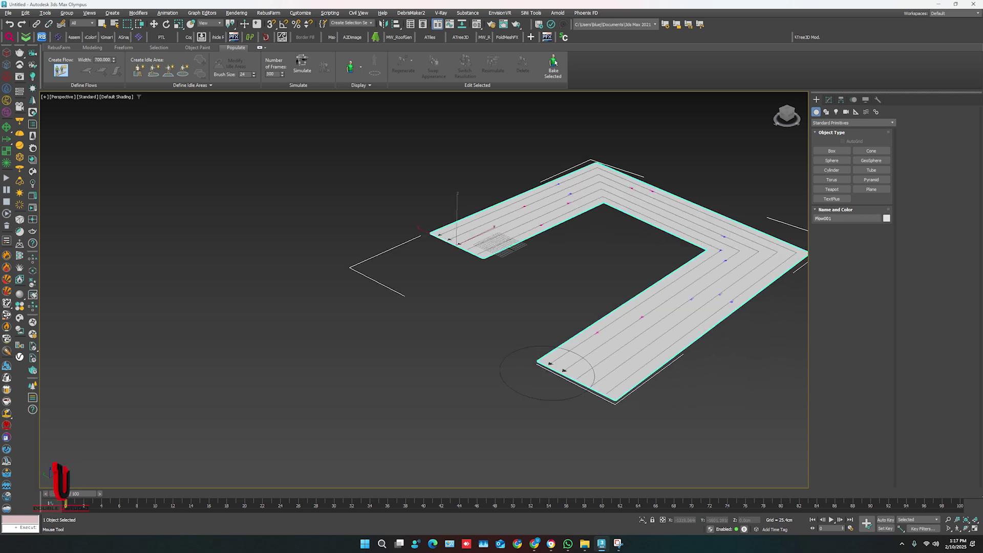
Step: Frame Flow001, select it with Select and Move, and show its parameters on the Modify panel
middle_drag(507, 282, 322, 320)
scroll(322, 321, up, 3)
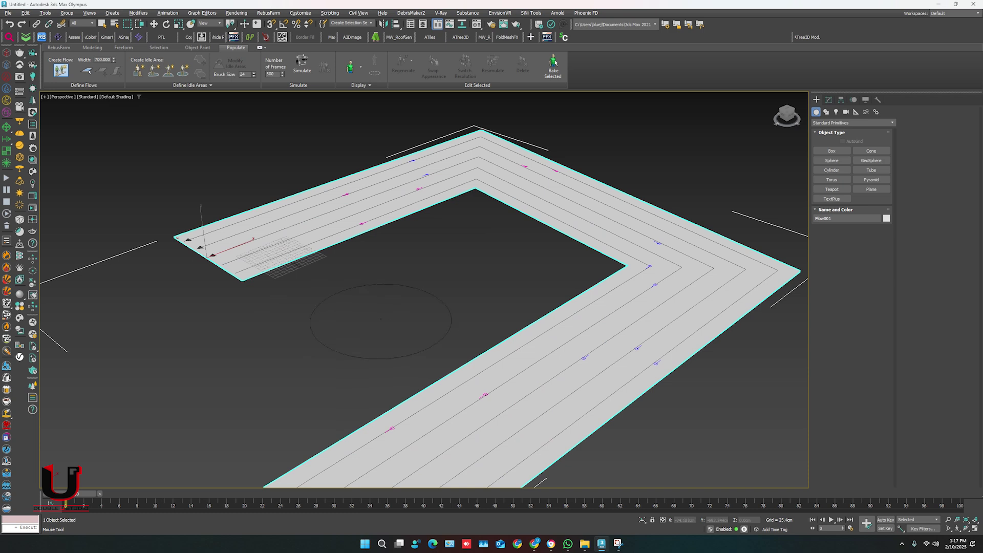
middle_drag(392, 314, 417, 270)
click(155, 24)
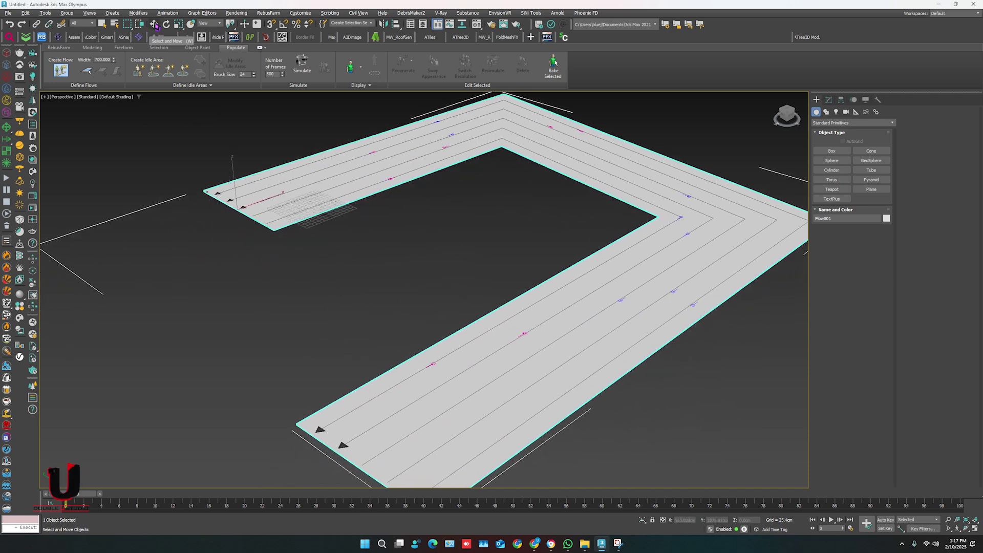
middle_drag(407, 302, 368, 357)
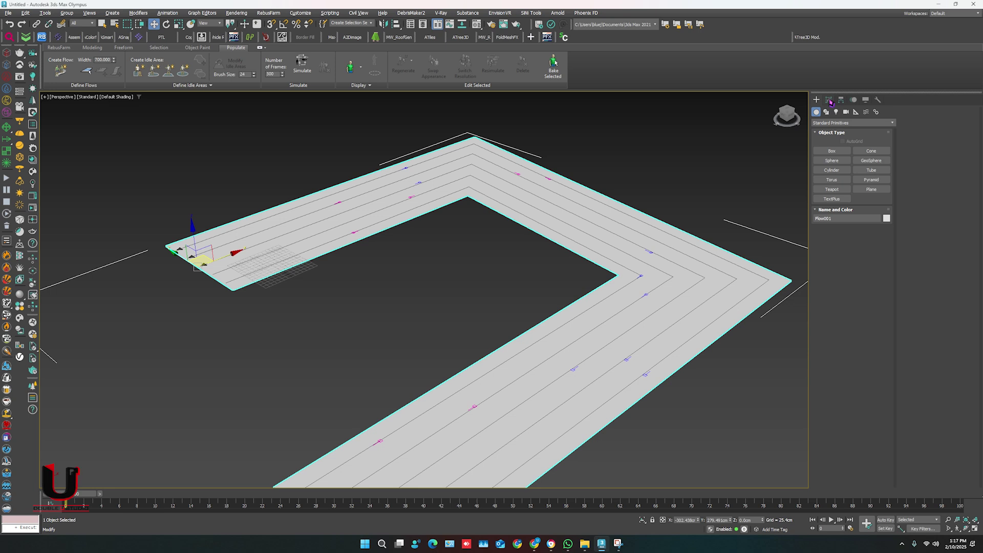
click(829, 100)
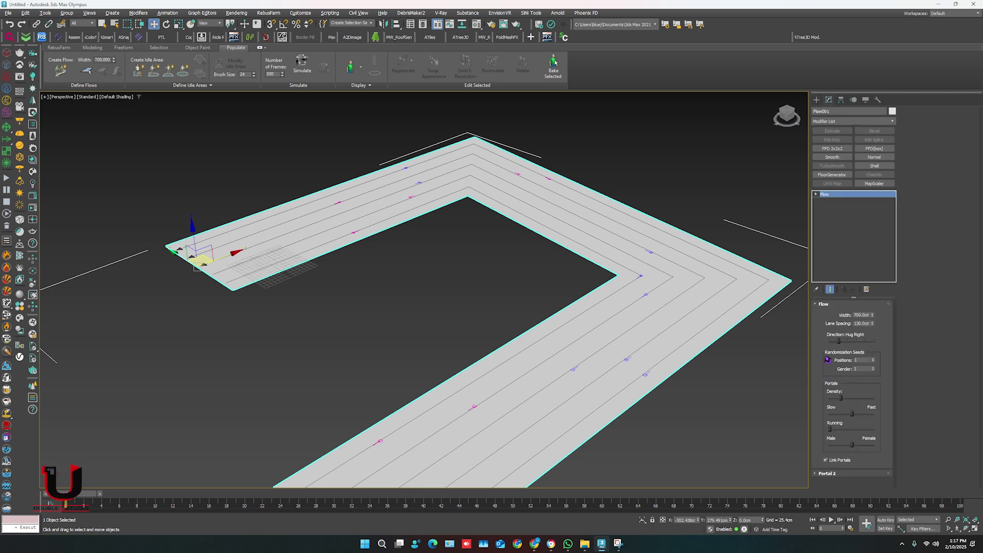
Step: Narrow Flow001, set its Lane Spacing to 150 and raise the Portals Density
drag(875, 317, 875, 359)
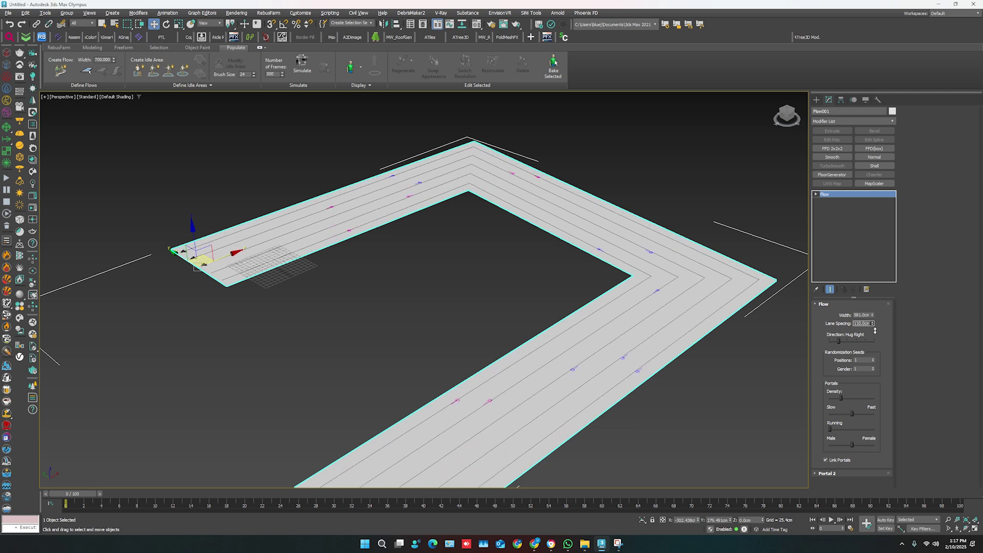
text(150)
middle_drag(464, 336, 459, 313)
mouse_move(844, 400)
mouse_down()
mouse_move(873, 397)
mouse_move(850, 399)
mouse_up()
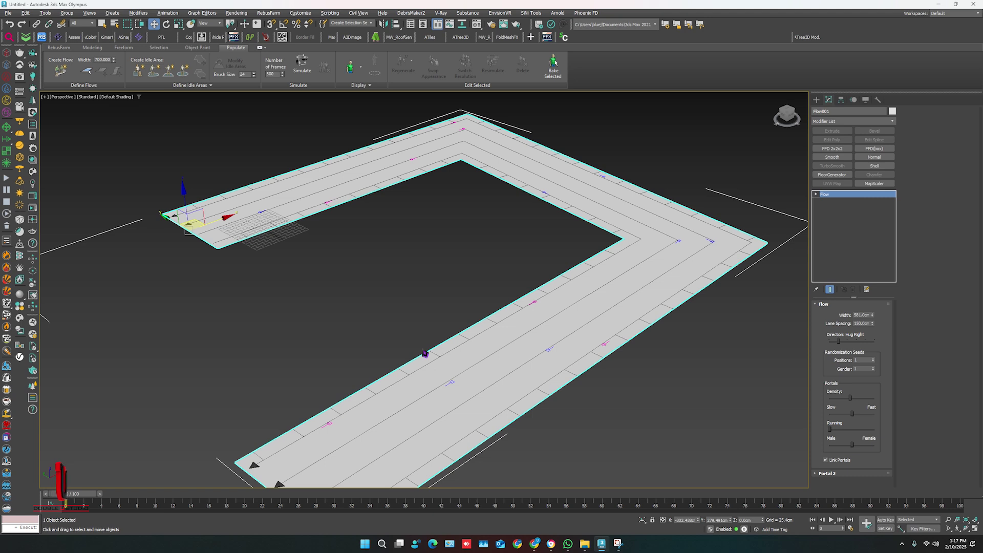
scroll(425, 353, down, 3)
middle_drag(422, 345, 403, 362)
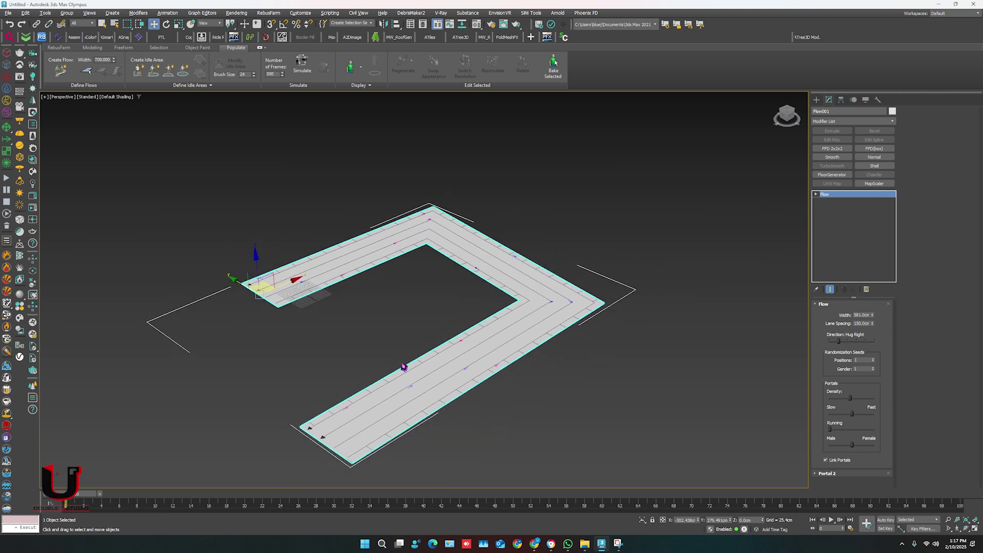
Step: Simulate to fill Flow001 with walking pedestrians, viewed from a flatter angle
click(303, 70)
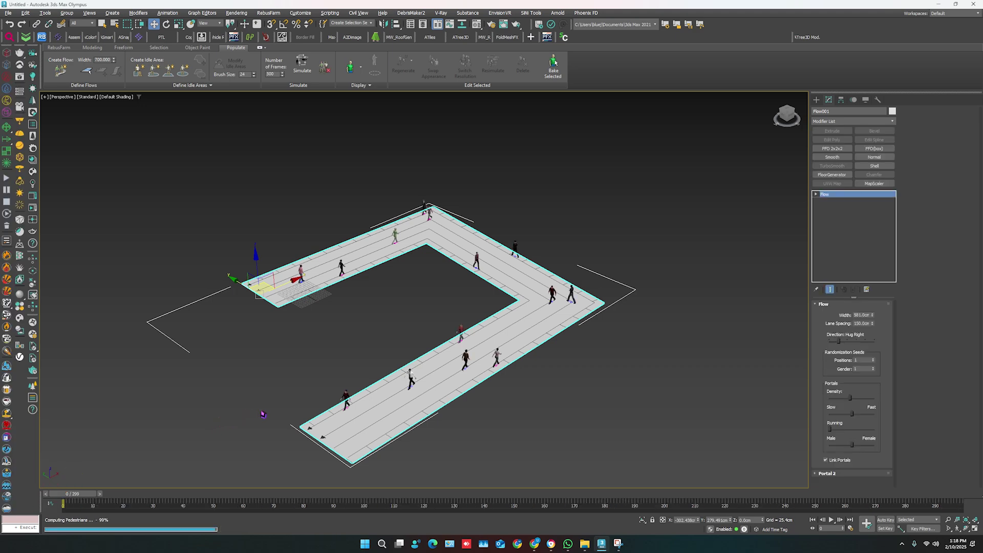
scroll(363, 410, up, 1)
alt+middle_drag(398, 326, 548, 408)
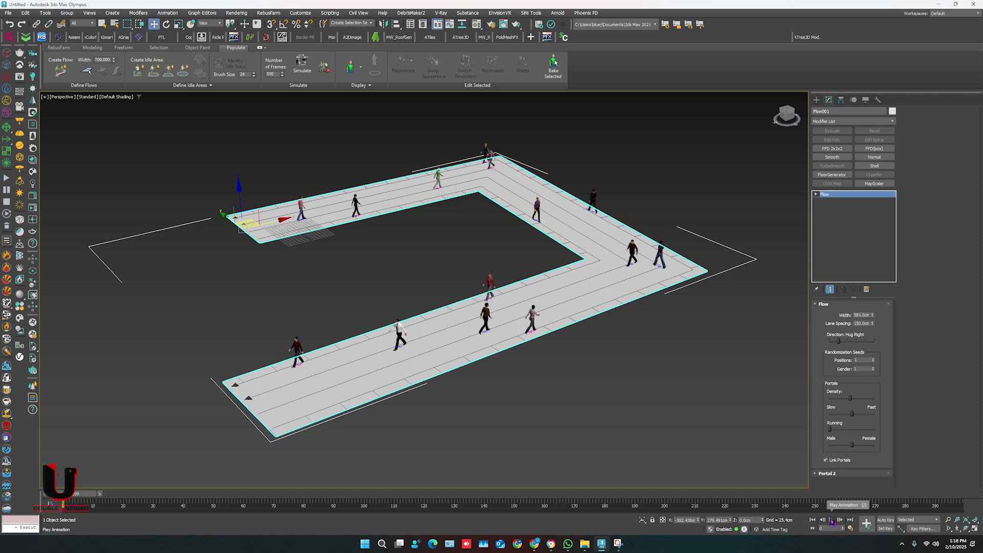
Step: Play the walking animation, stop it, and rewind to frame 0
click(832, 520)
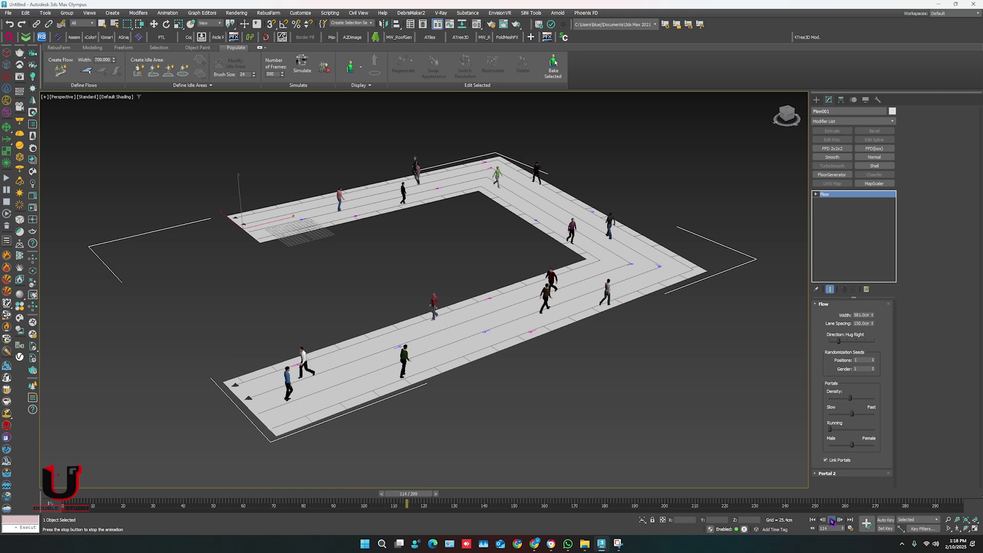
click(832, 520)
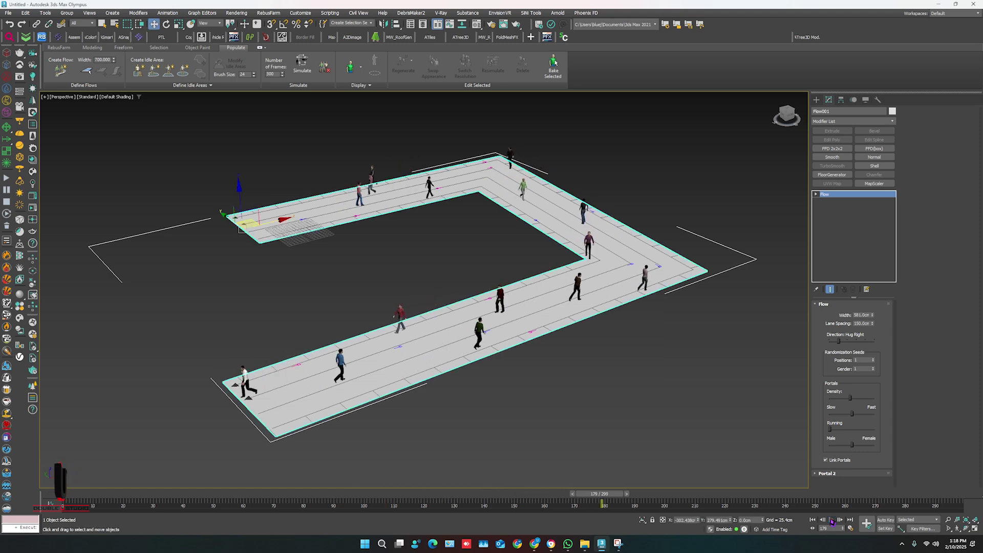
drag(600, 496, 72, 496)
Step: Select one of the walking pedestrians on the flow
middle_drag(437, 274, 429, 298)
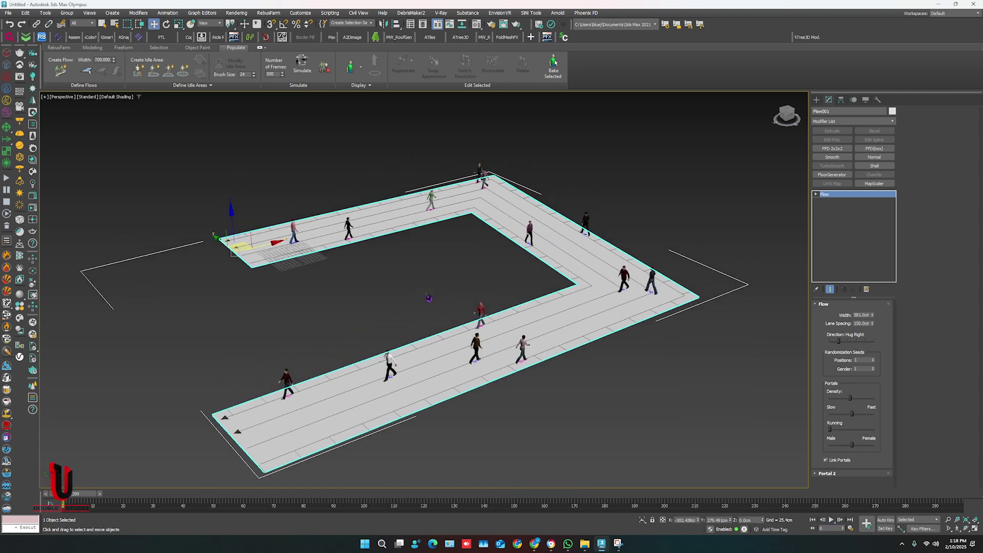
click(449, 270)
click(507, 225)
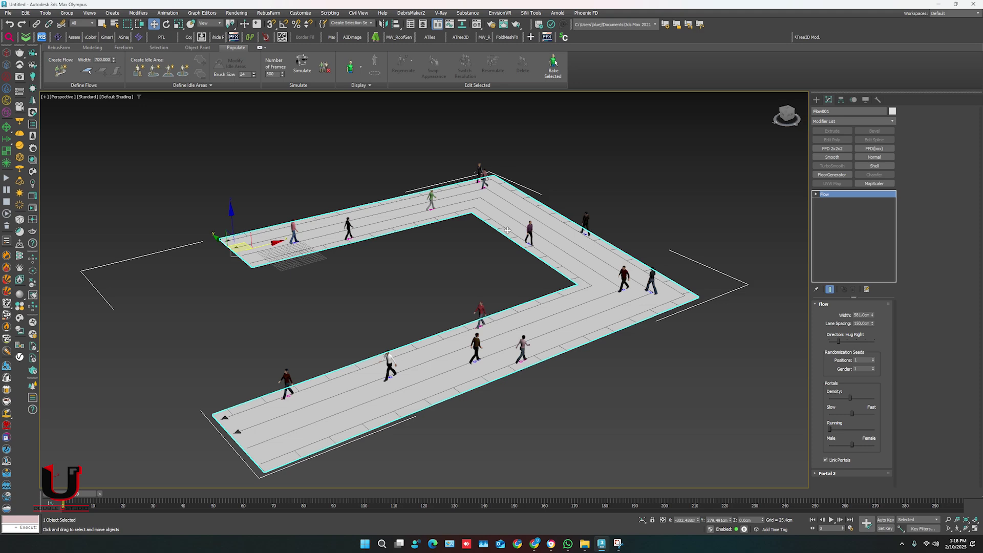
click(531, 230)
scroll(531, 230, up, 2)
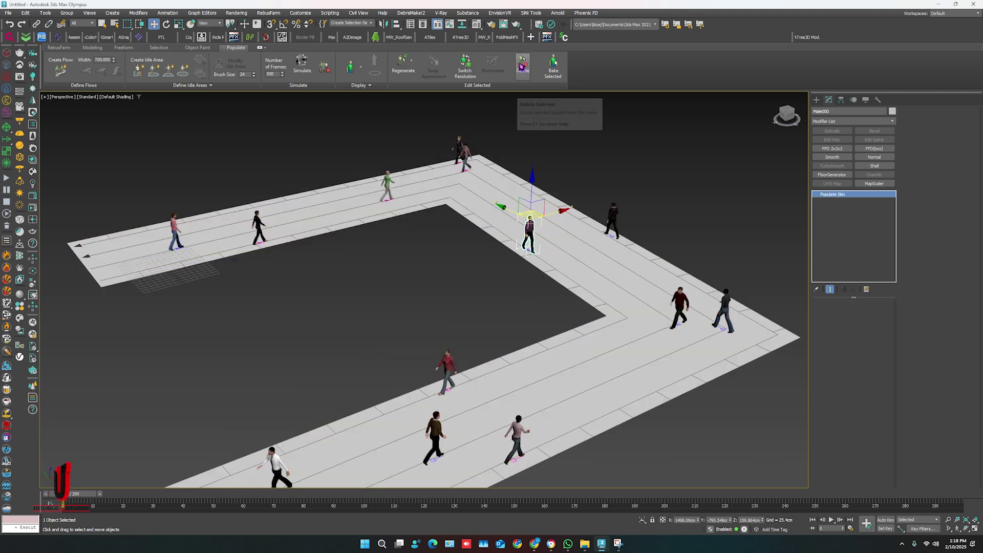
Step: Delete pedestrian Male000, clear the selection, and frame the whole walkway
click(522, 65)
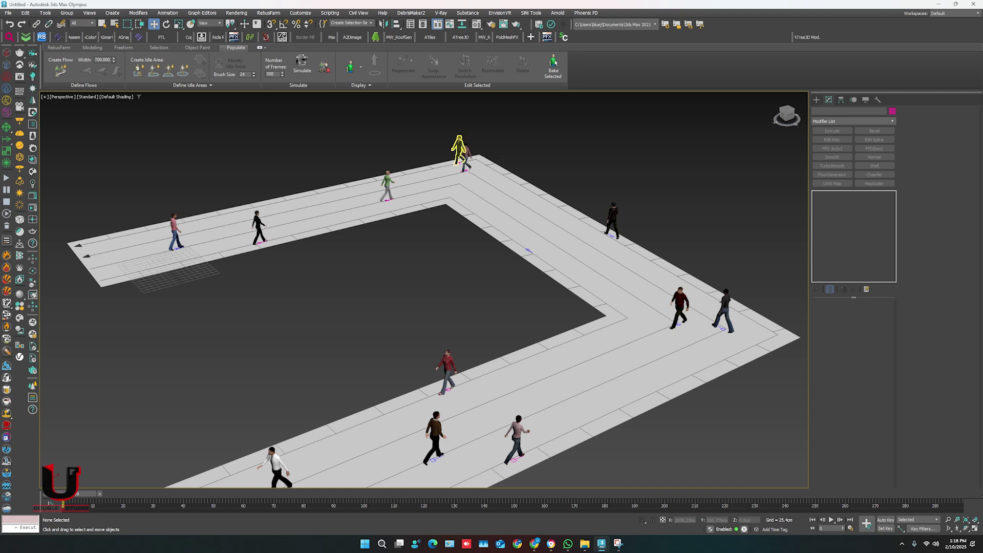
click(474, 159)
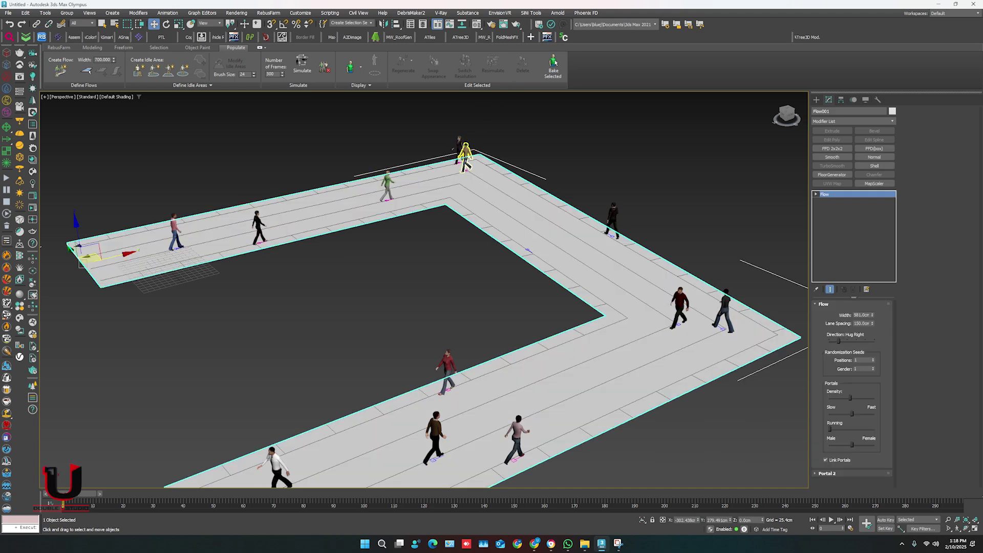
click(465, 156)
click(512, 121)
scroll(444, 271, down, 5)
middle_drag(445, 272, 469, 267)
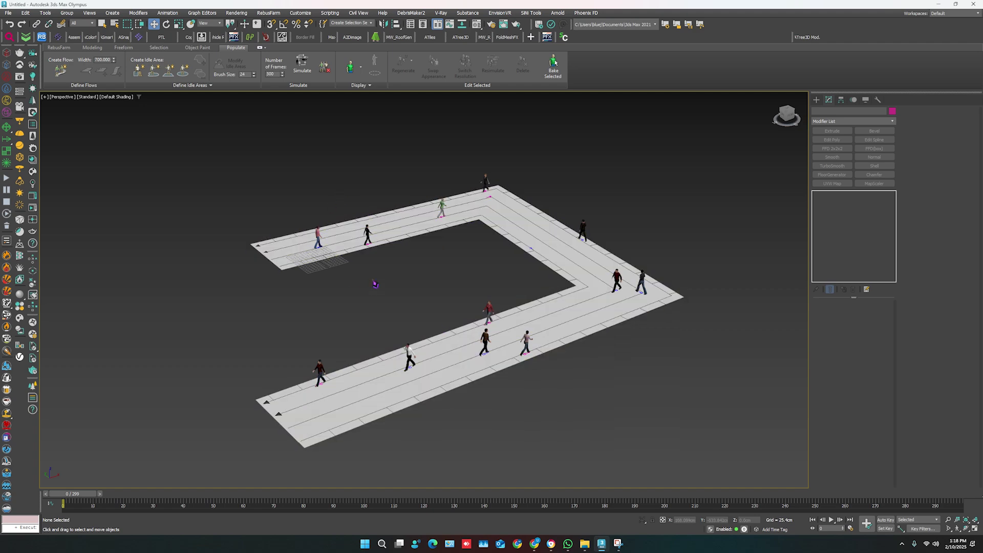
scroll(385, 282, up, 3)
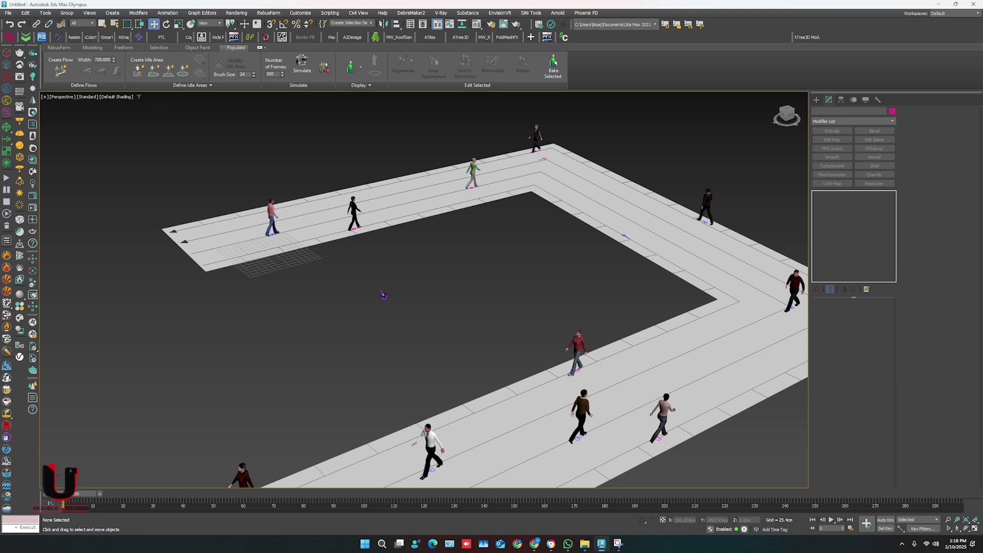
scroll(384, 296, down, 3)
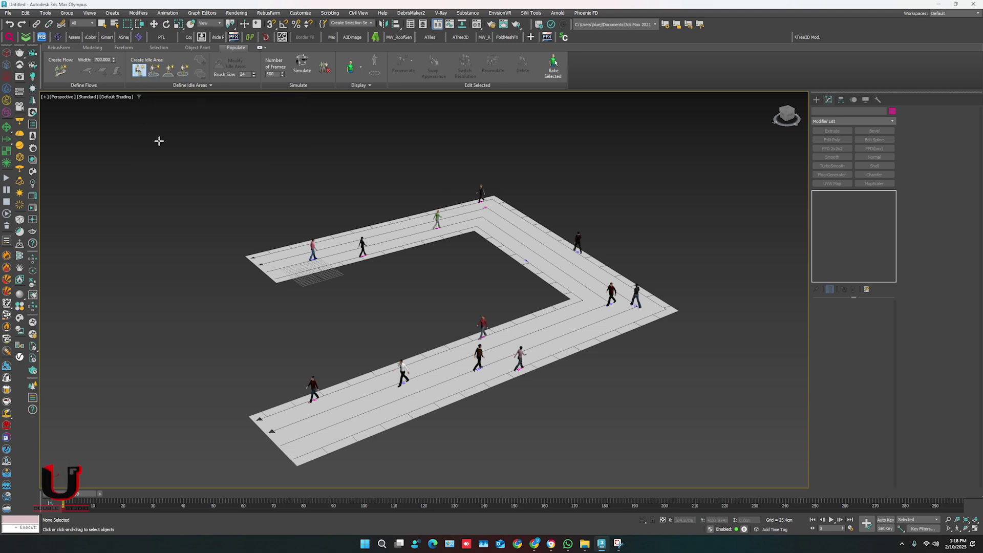
Step: Place Seat001 and Seat002 side by side beside the walkway, with Seat002 set to Female
scroll(169, 143, up, 3)
click(253, 268)
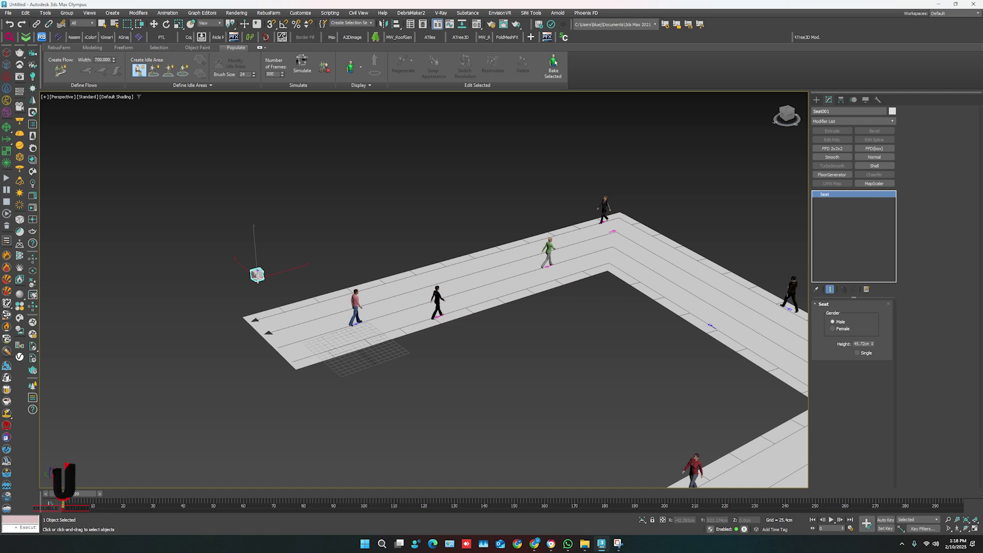
click(281, 270)
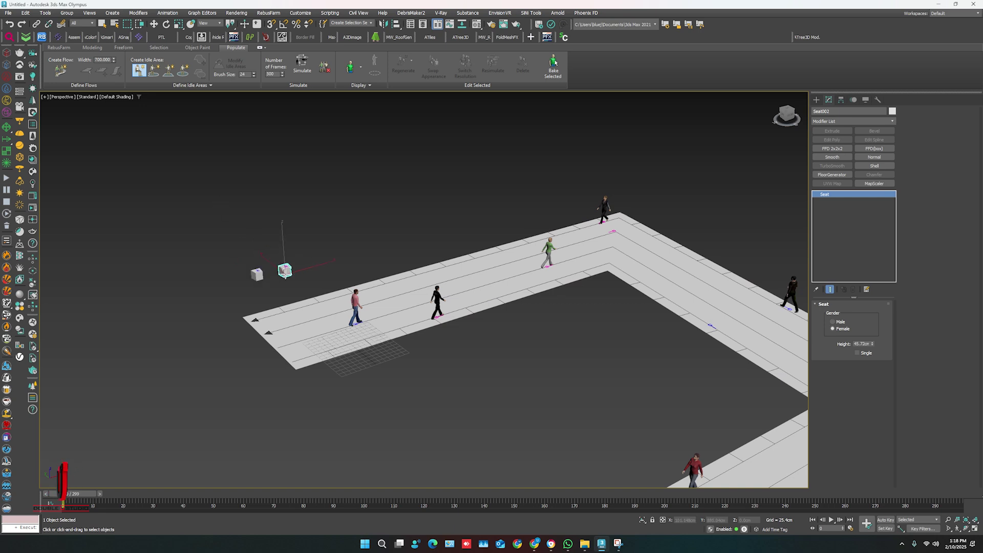
scroll(279, 269, up, 5)
scroll(329, 294, down, 3)
key(w)
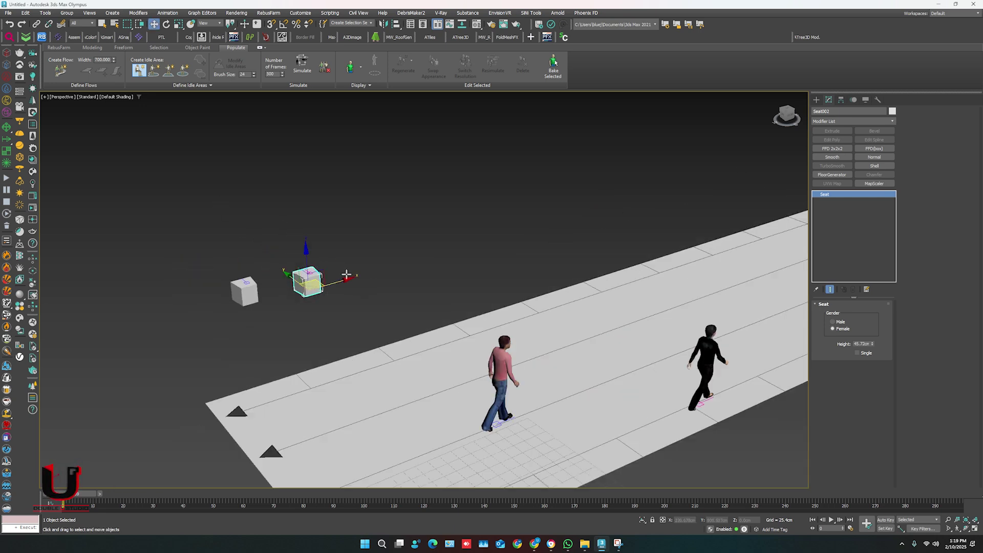
click(155, 74)
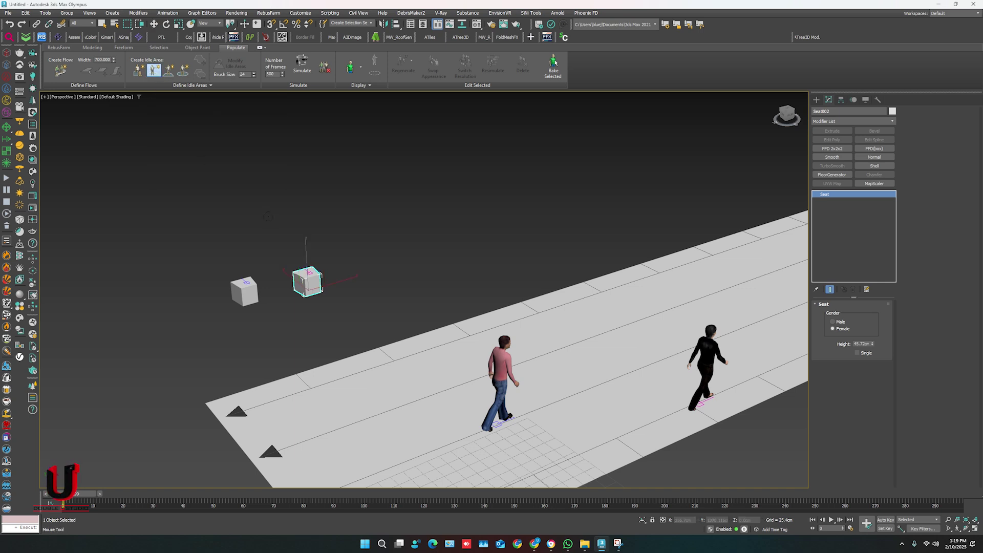
scroll(322, 249, down, 5)
Step: Paint a lower-density freehand idle area, a rectangle left of the seats, and a circle inside the U
mouse_move(361, 190)
mouse_down()
mouse_move(337, 194)
mouse_move(320, 213)
mouse_move(320, 245)
mouse_move(374, 265)
mouse_move(410, 263)
mouse_move(461, 237)
mouse_move(479, 195)
mouse_up()
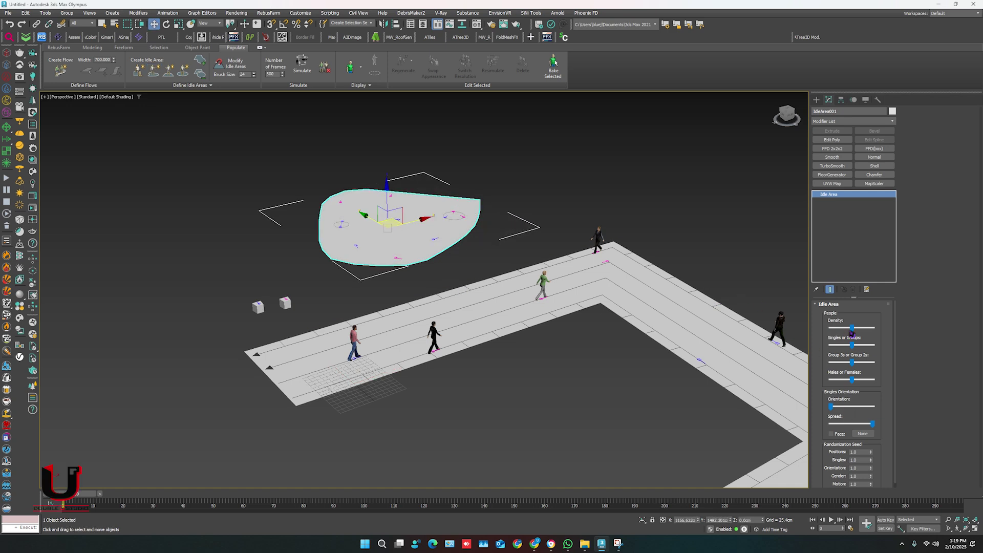
drag(848, 328, 844, 328)
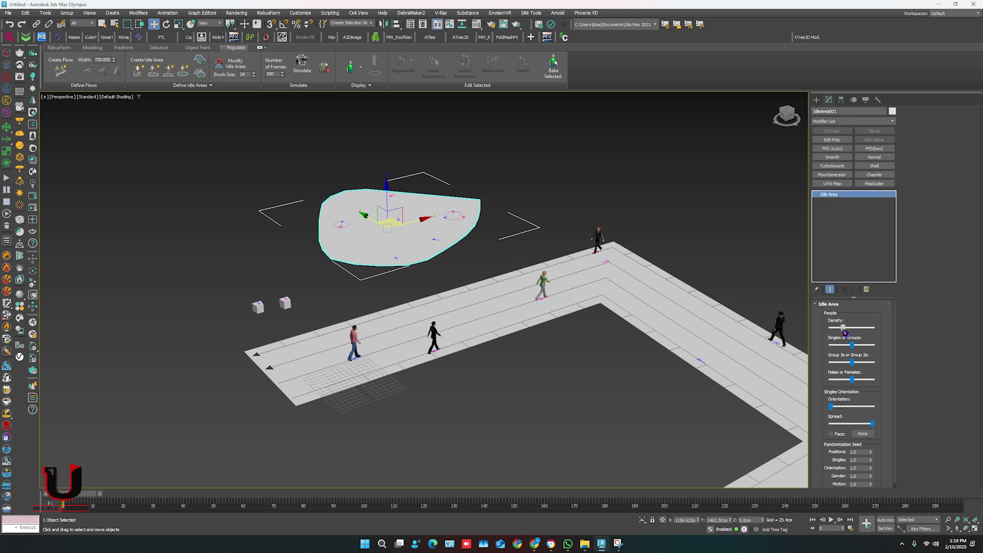
click(171, 73)
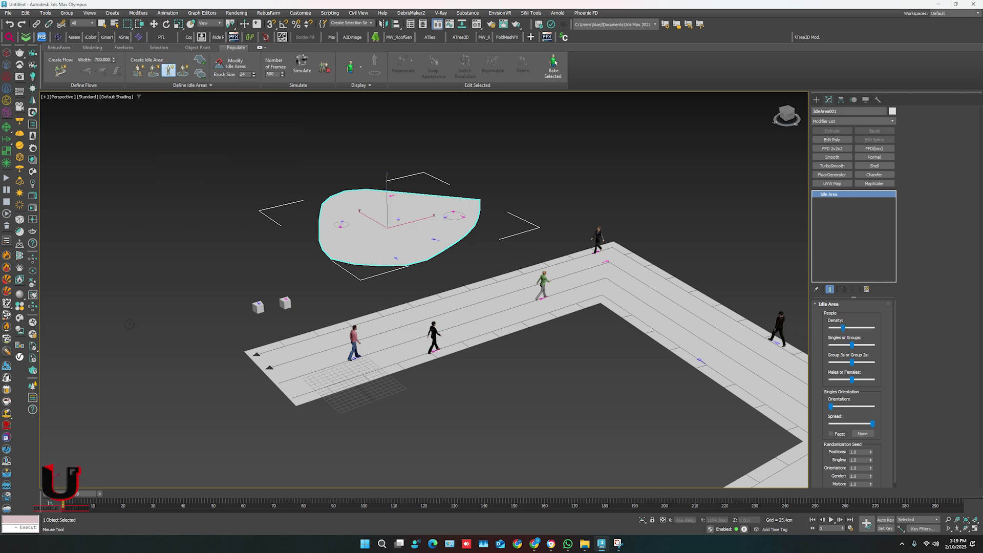
drag(99, 271, 232, 290)
click(184, 72)
drag(572, 377, 501, 404)
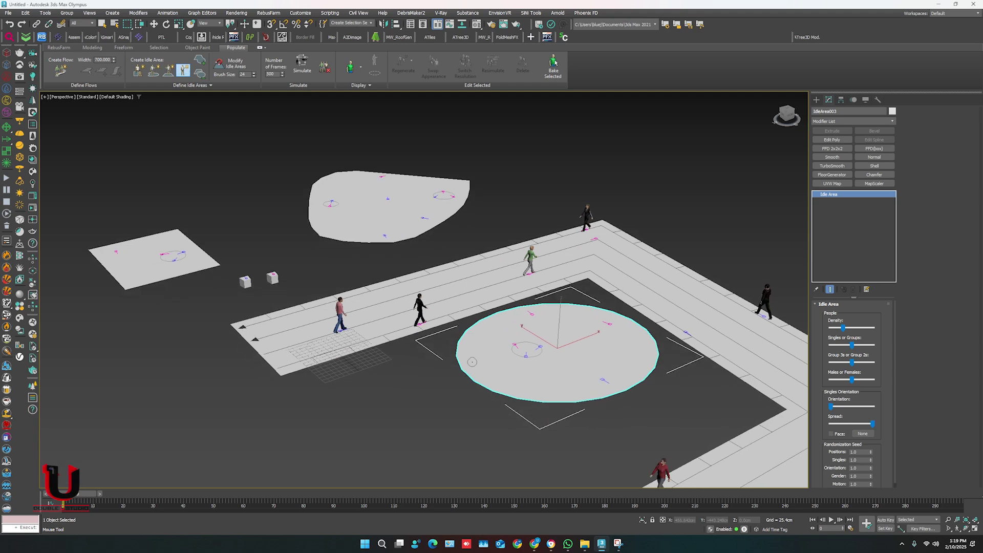
scroll(504, 410, down, 5)
key(w)
scroll(507, 415, up, 4)
middle_drag(395, 357, 396, 341)
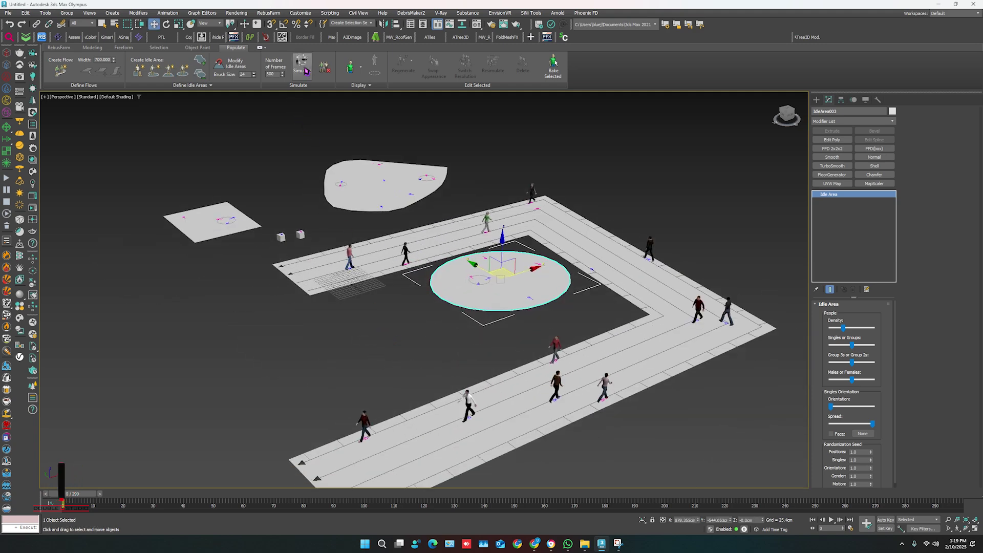
Step: Simulate people on both seats and the three idle areas, then play and inspect the animation
click(302, 64)
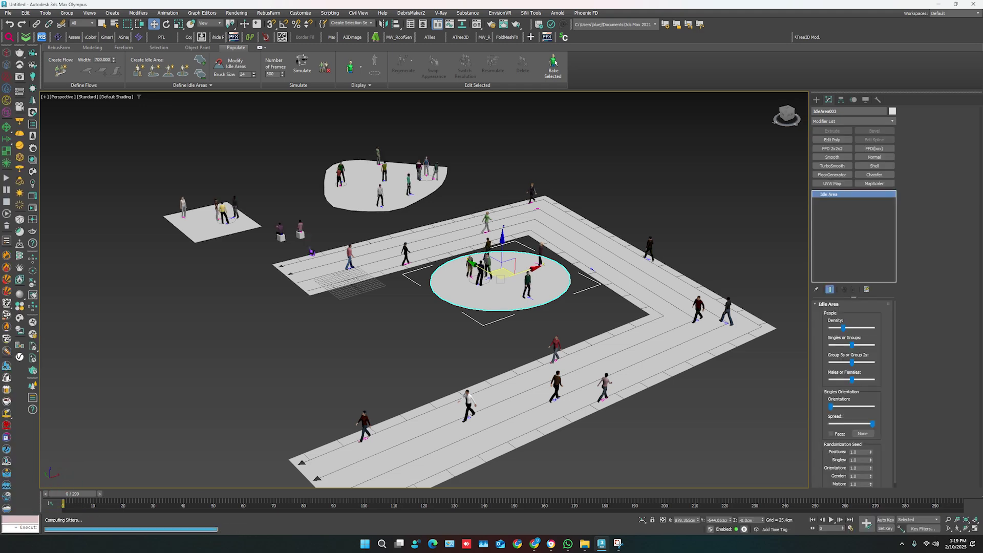
click(831, 519)
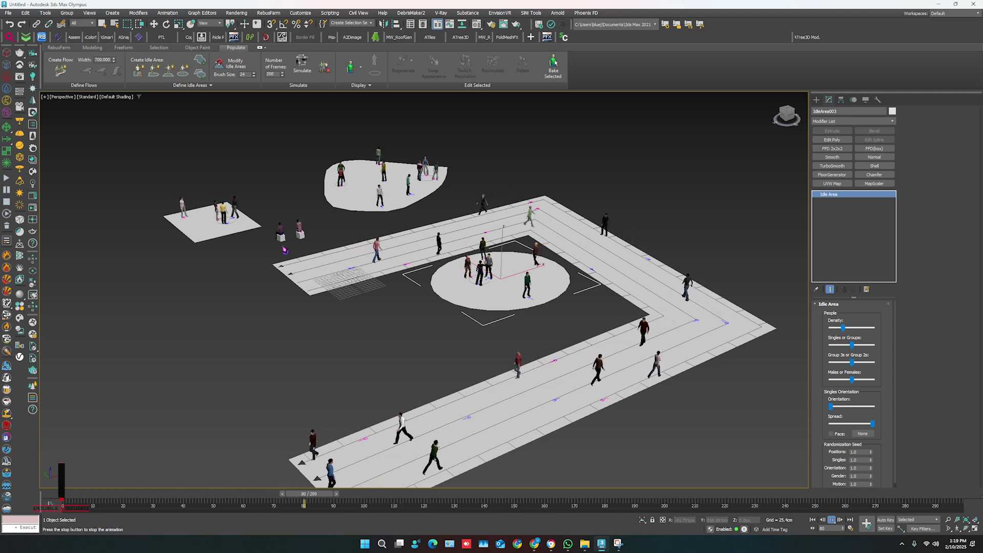
scroll(284, 253, up, 4)
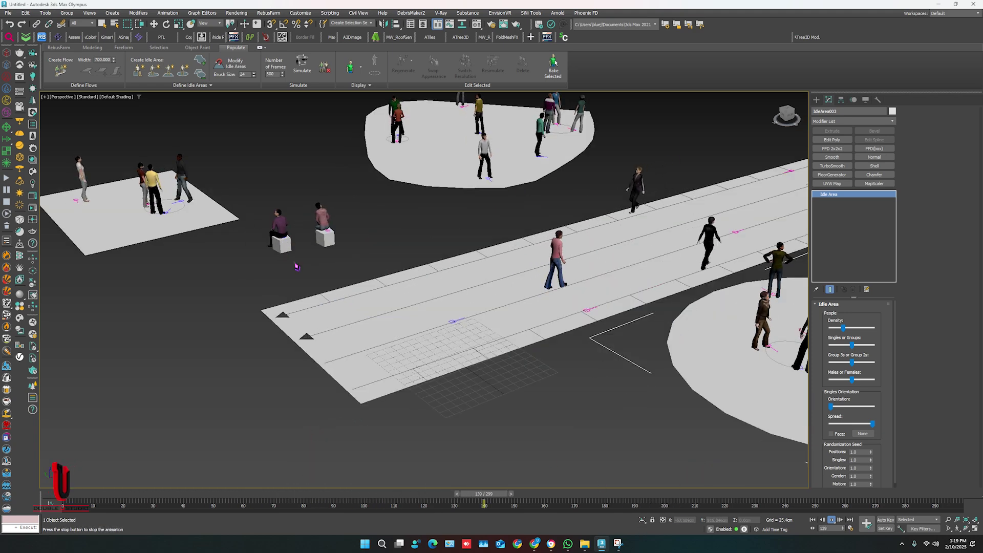
middle_drag(487, 277, 235, 307)
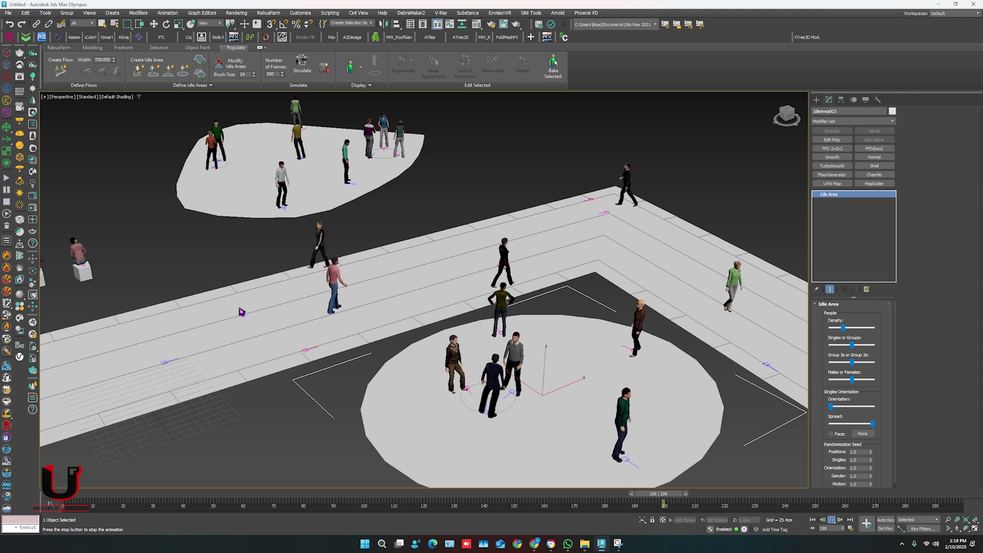